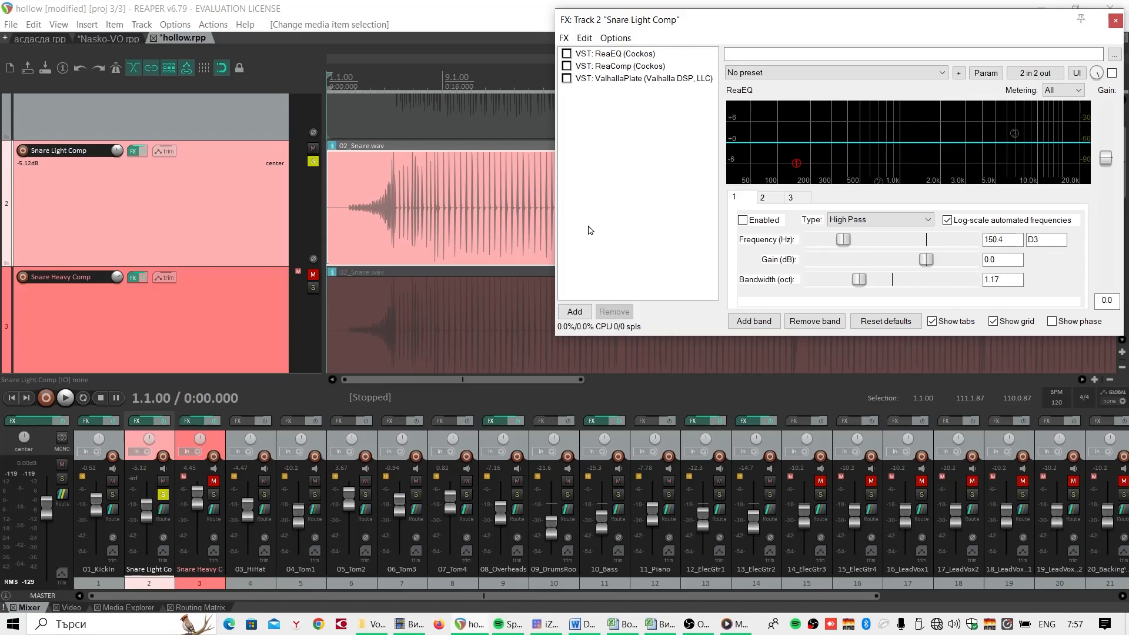
- Enable all three ReaEQ bands on the Snare Light Comp track: the high pass and both band filters
left_click(742, 221)
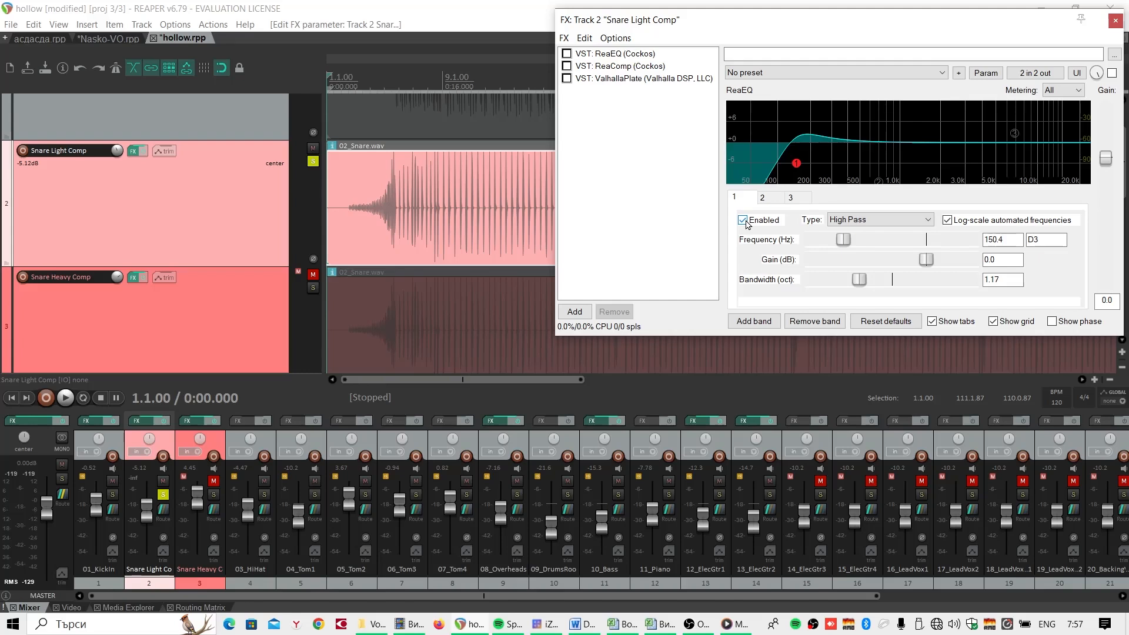
left_click(764, 201)
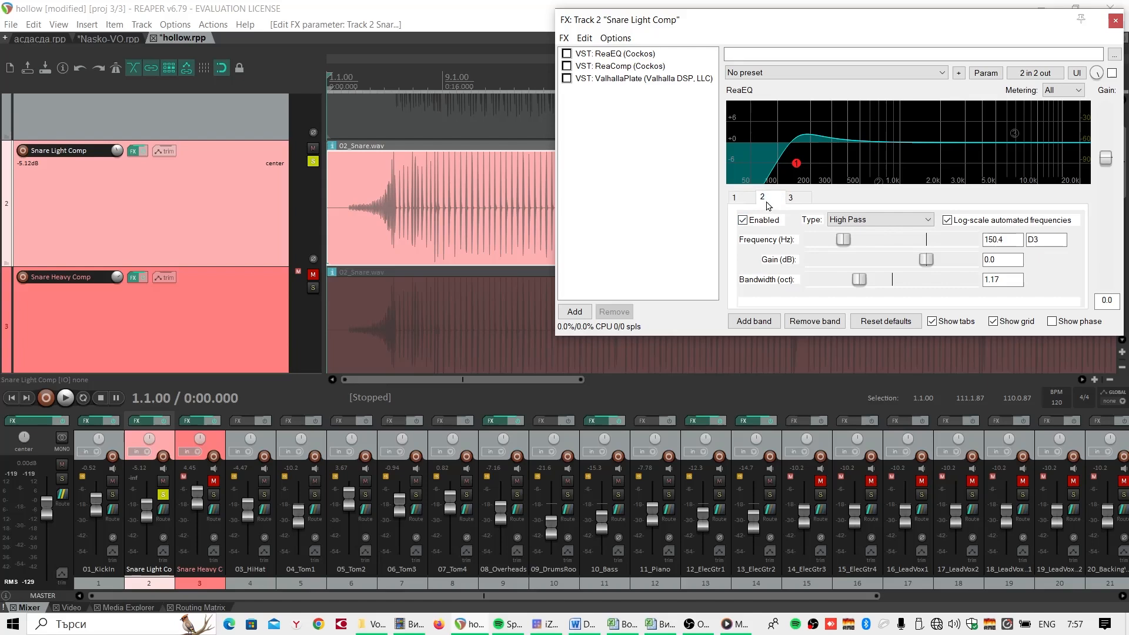
left_click(743, 220)
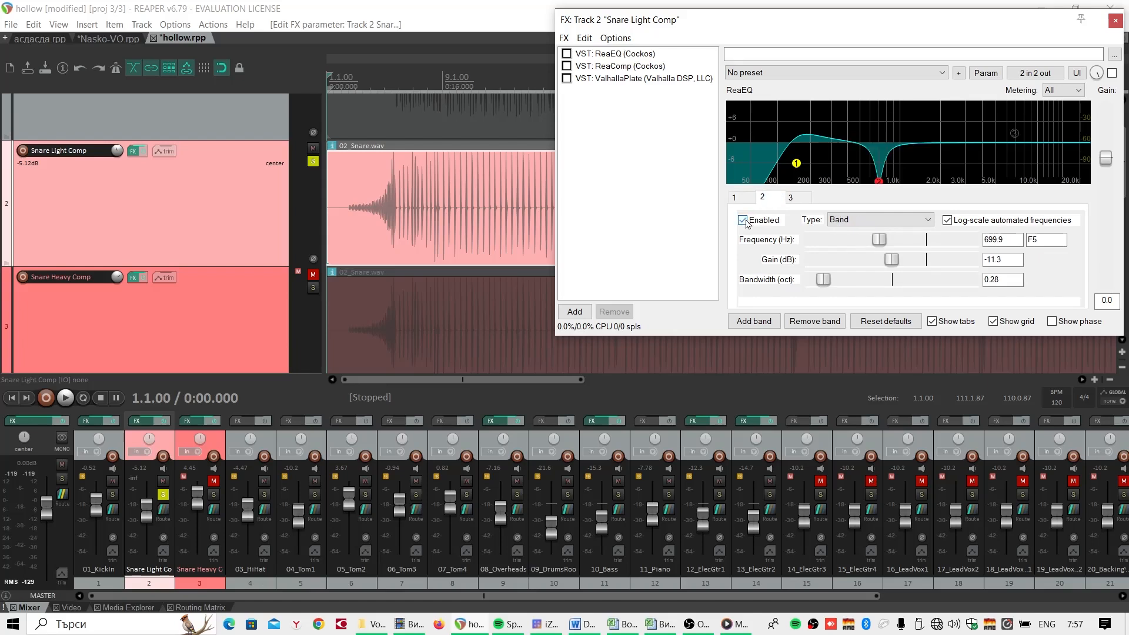
left_click(791, 202)
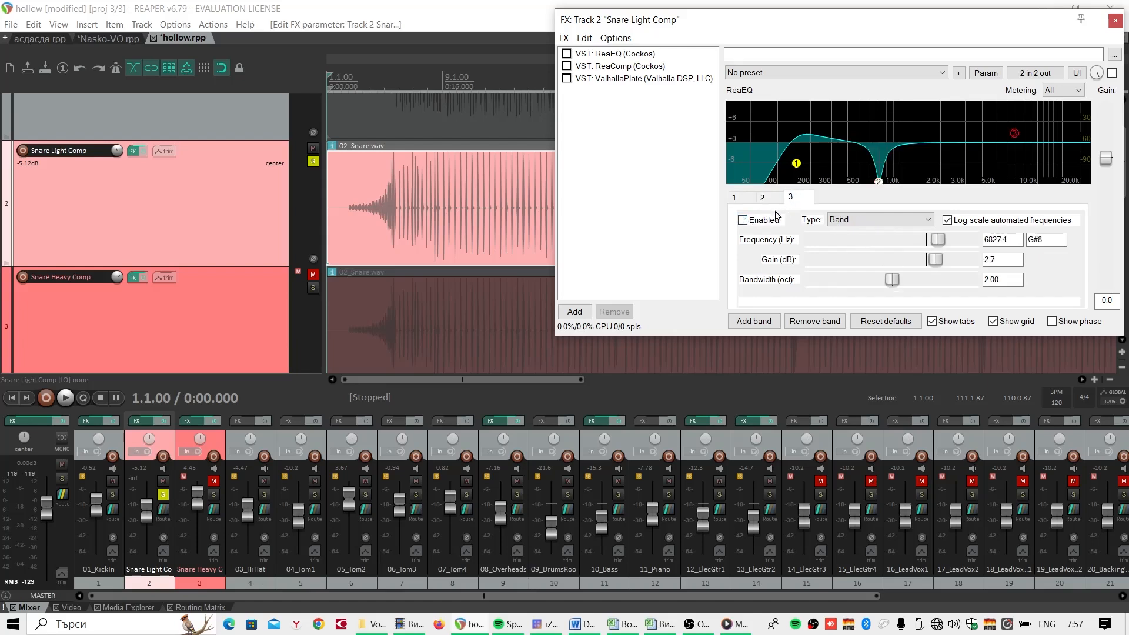
left_click(743, 221)
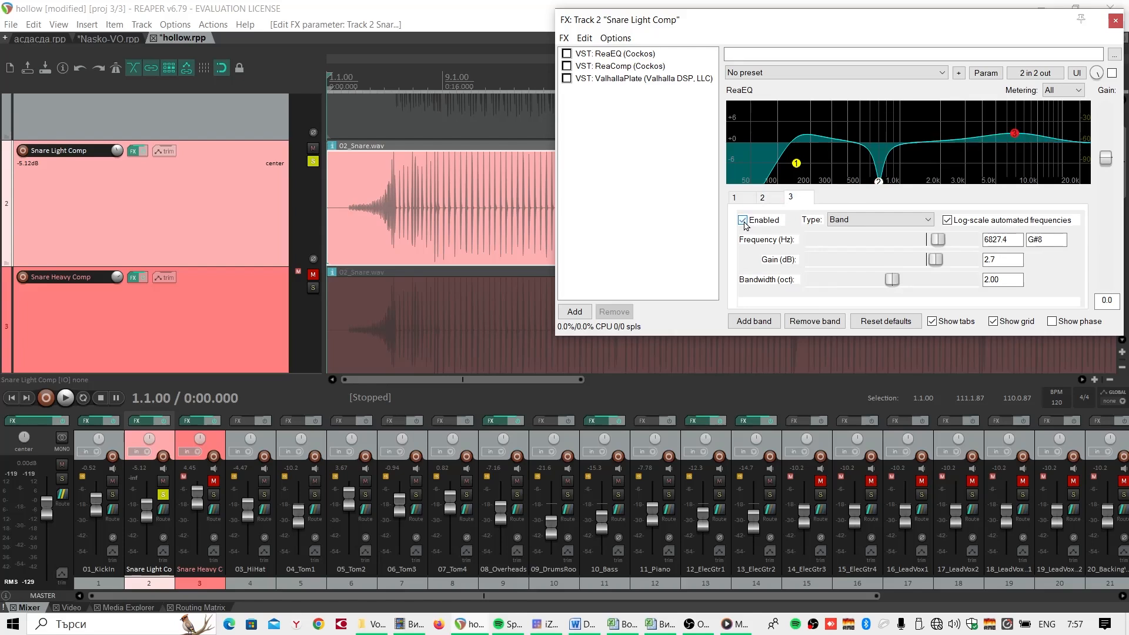
- Play the Snare Light Comp track from near its start, comparing ReaEQ on and off, and stop with ReaEQ enabled
left_click(343, 216)
key("space")
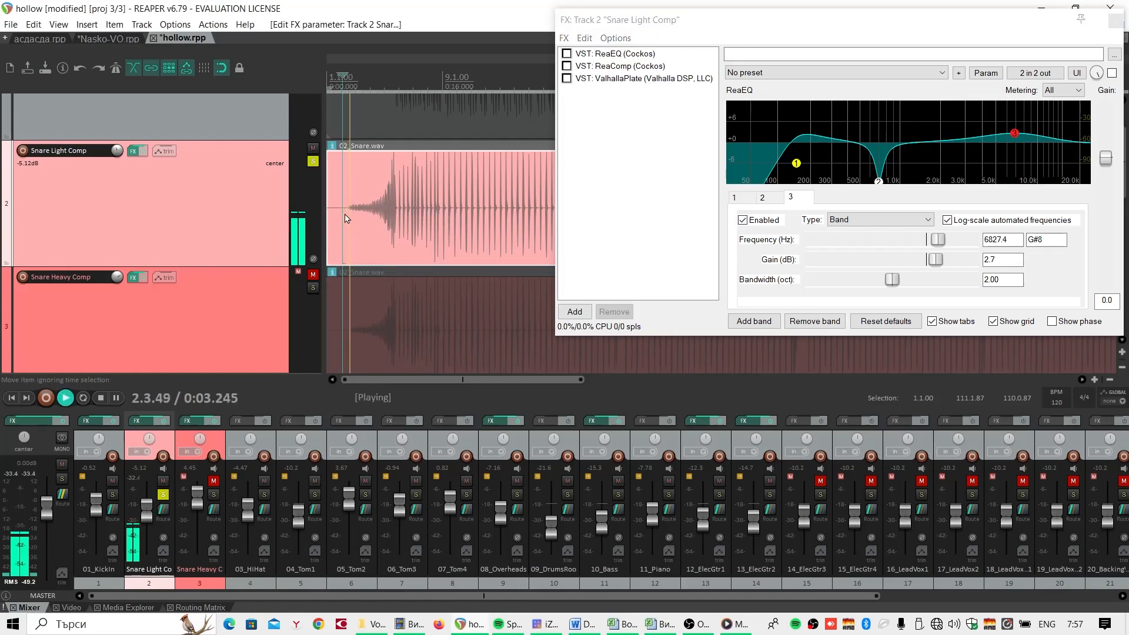
left_click(566, 54)
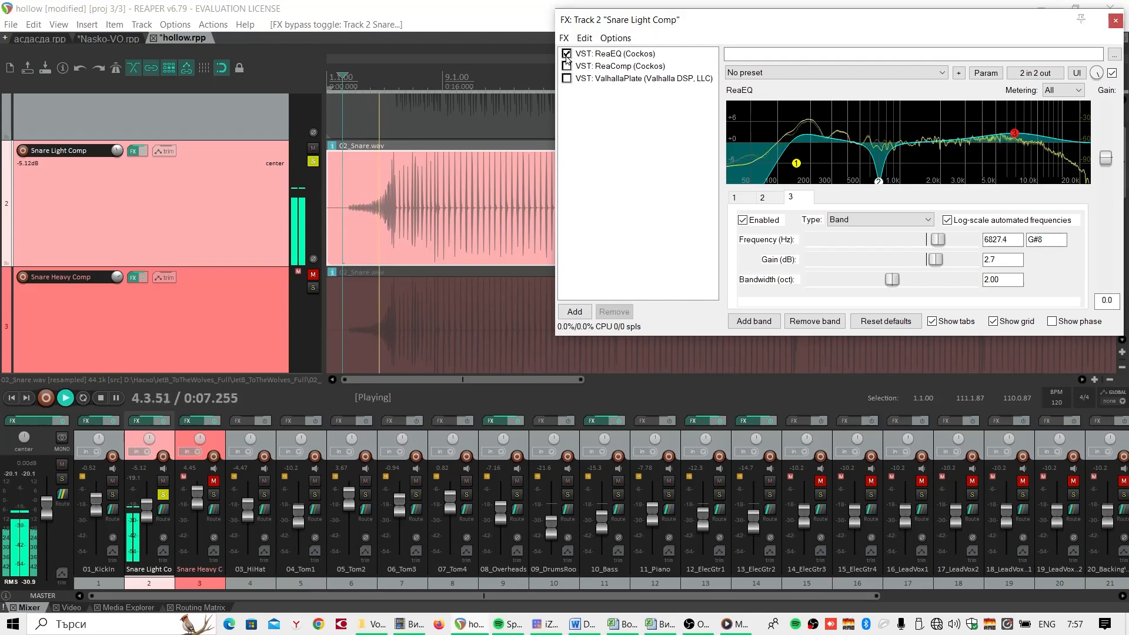
left_click(566, 54)
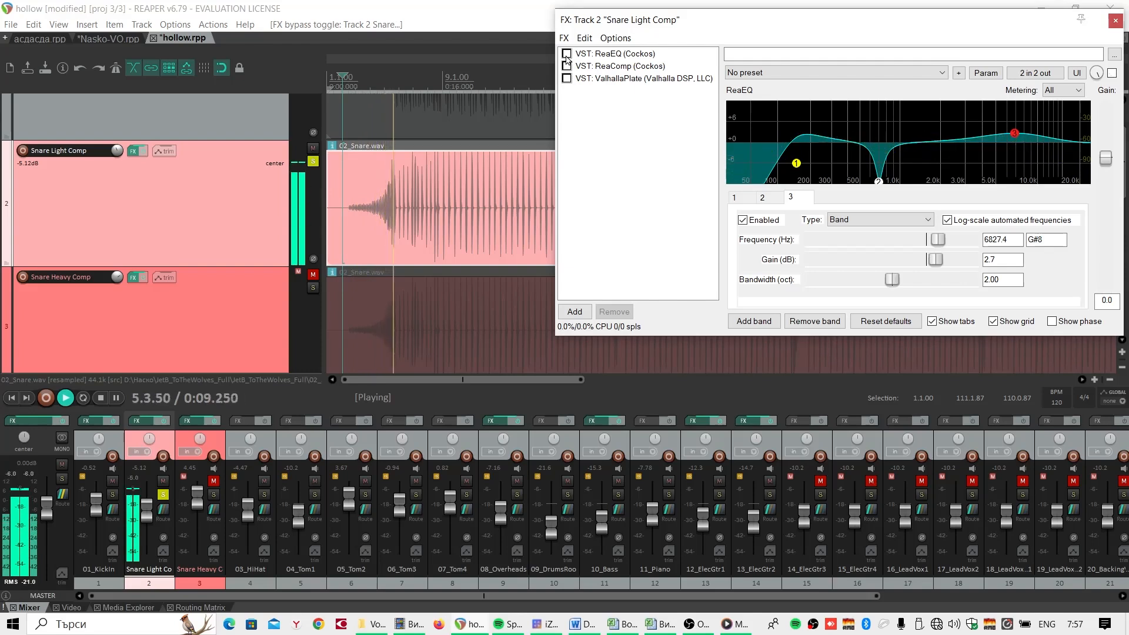
left_click(566, 55)
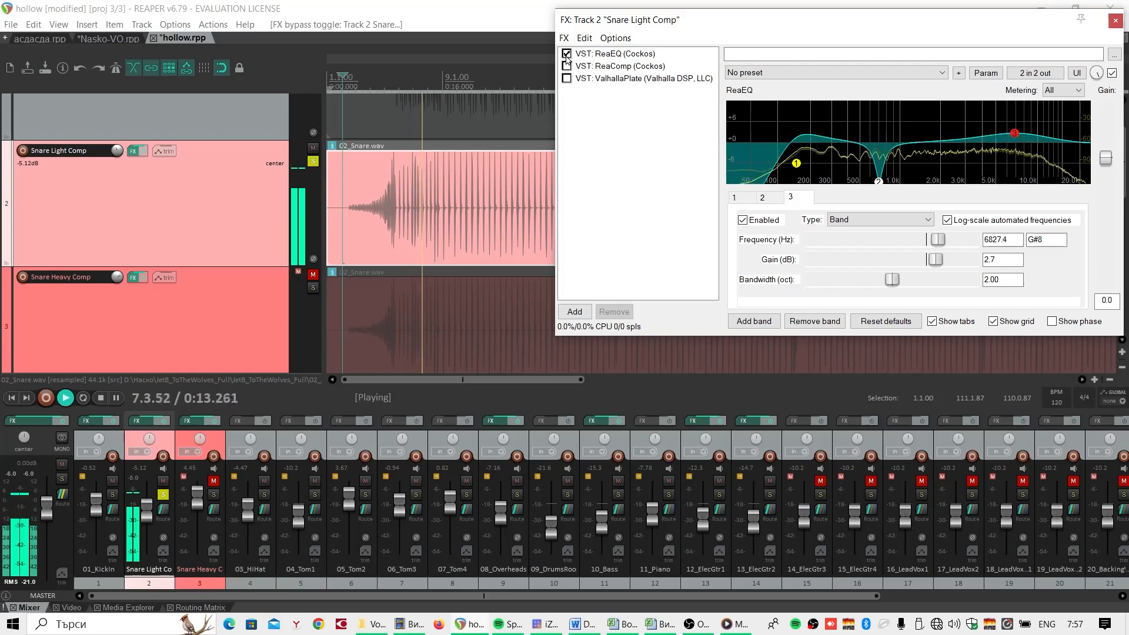
left_click(566, 54)
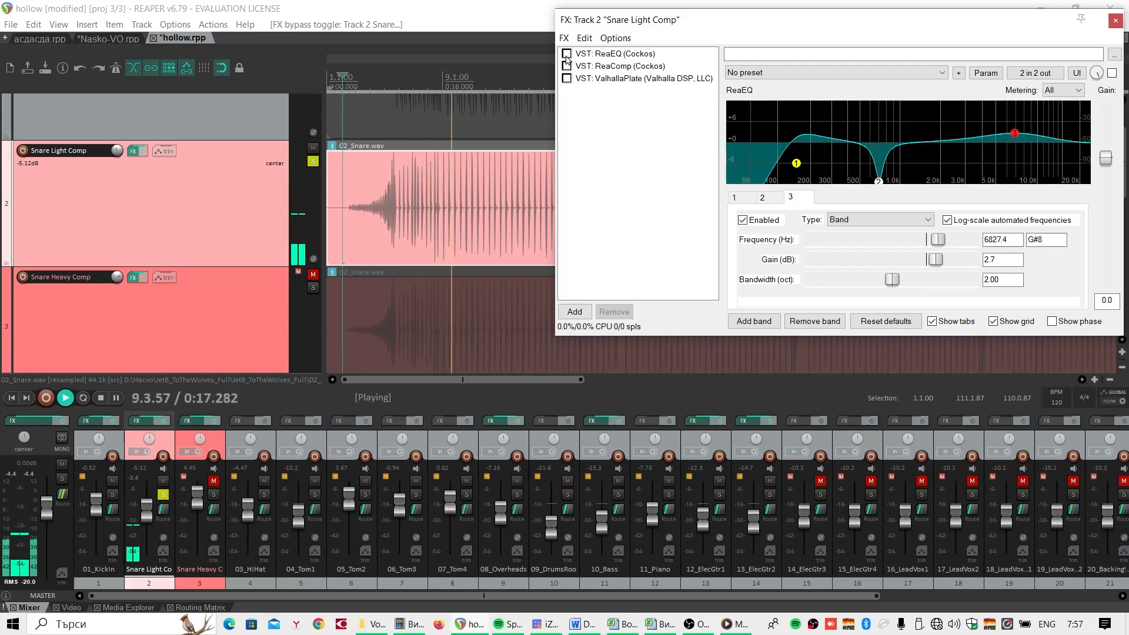
left_click(566, 54)
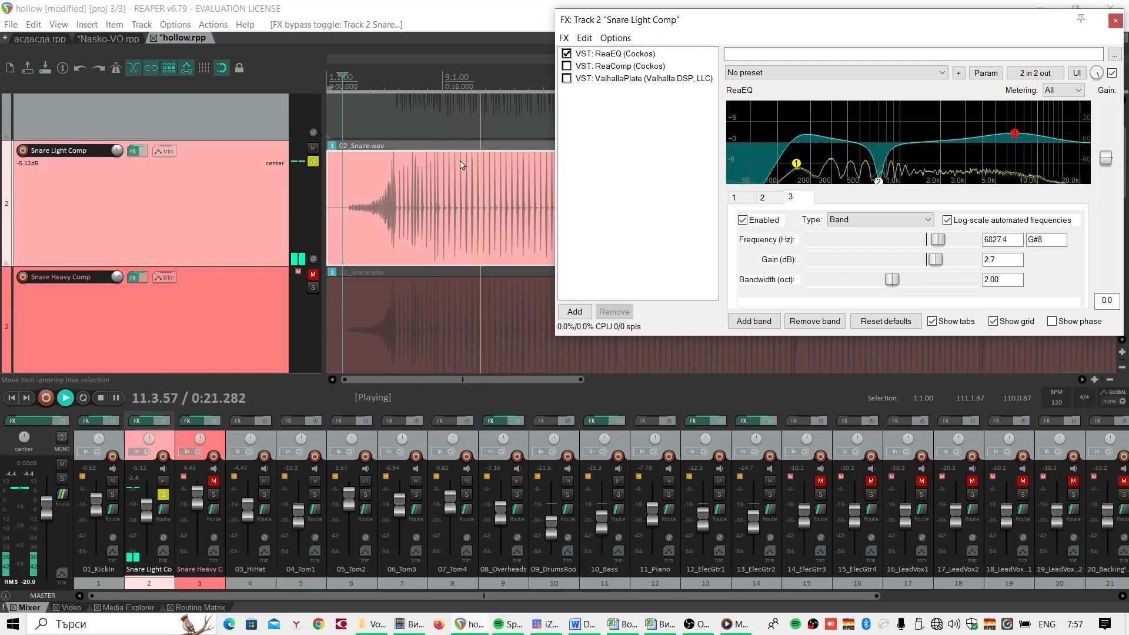
key("space")
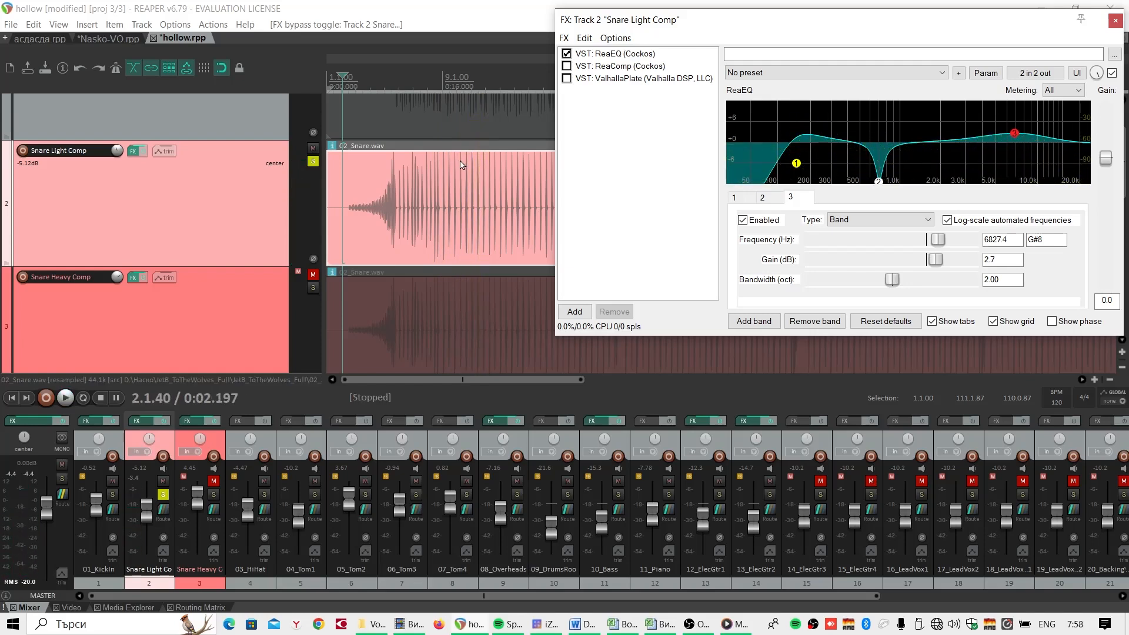
- Show the ValhallaPlate reverb of the Snare Light Comp track and enable it
left_click(584, 80)
left_click(358, 79)
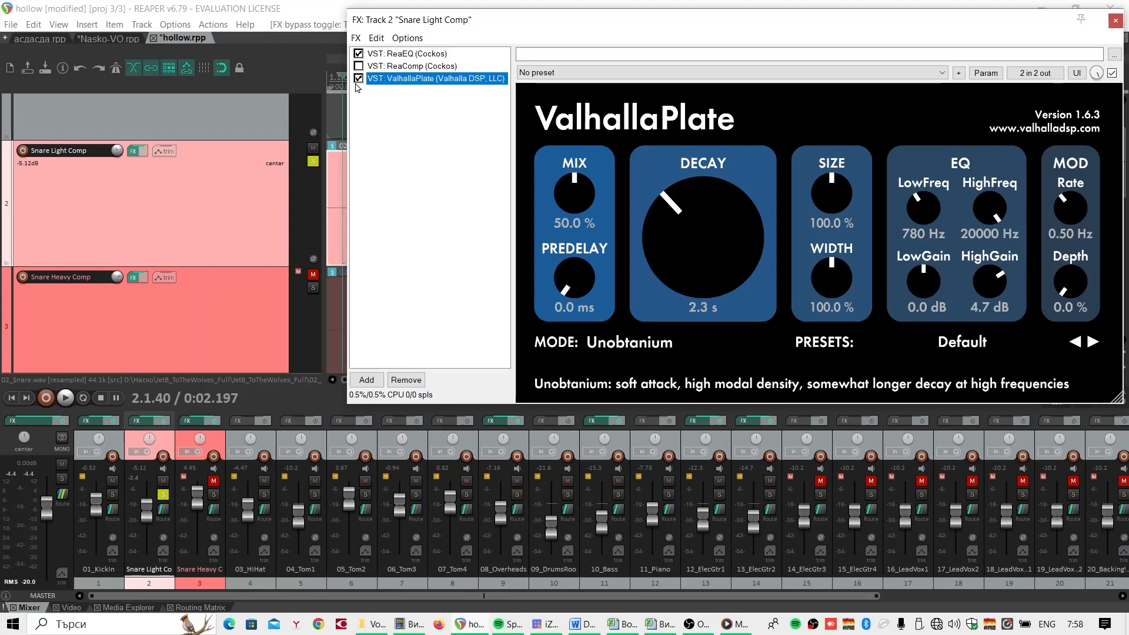
- Take the Snare Light Comp track out of solo and mute it
left_click(162, 495)
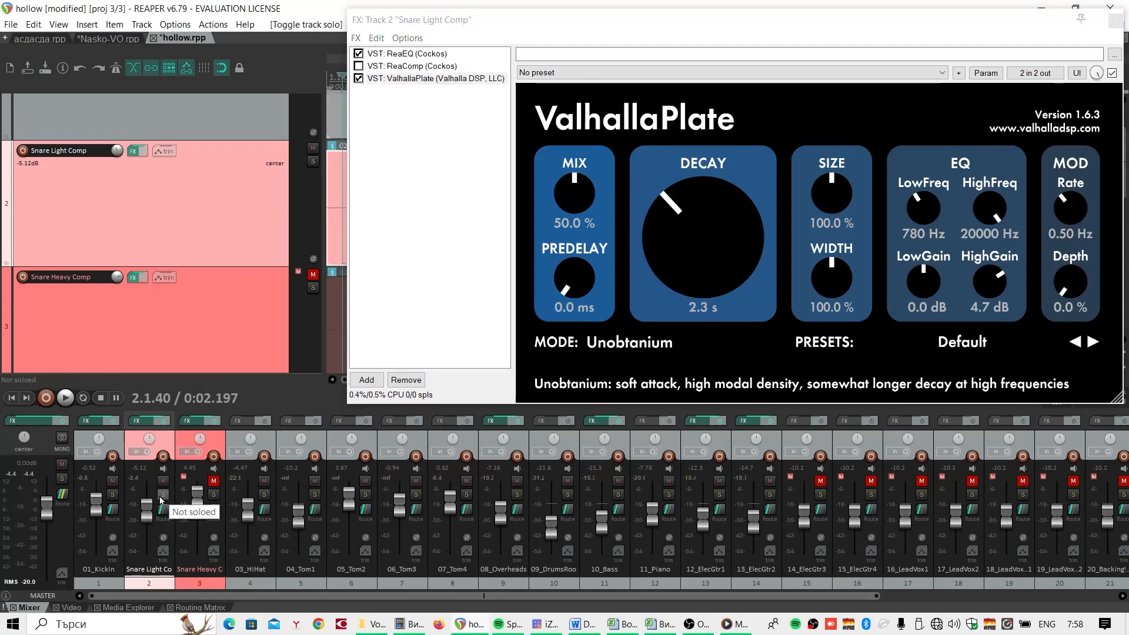
left_click(162, 495)
left_click(162, 496)
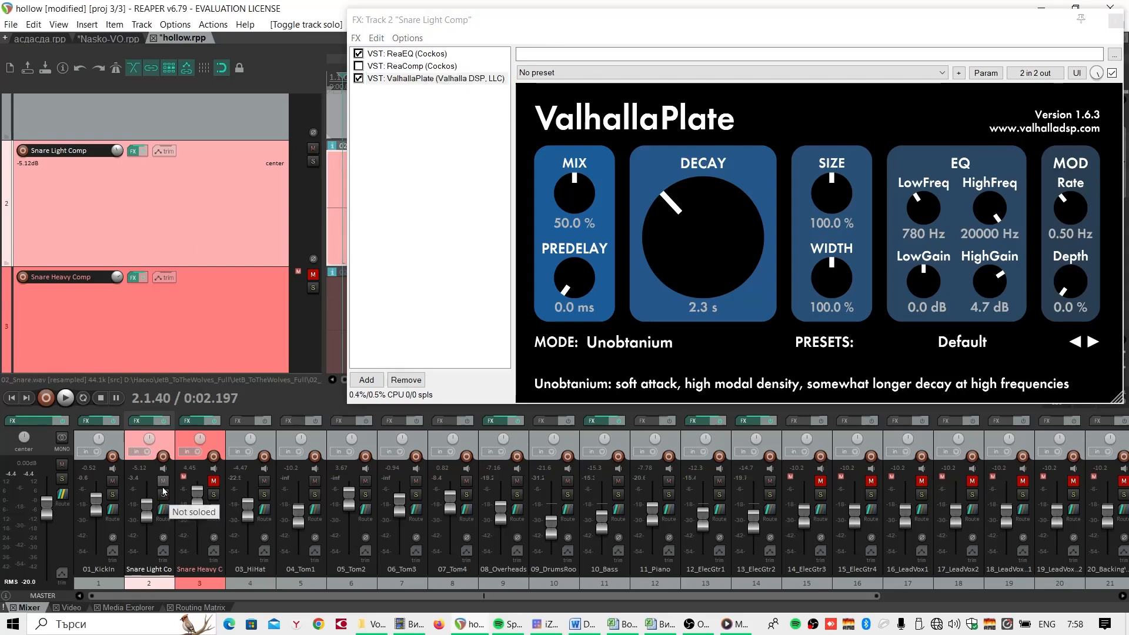
left_click(163, 487)
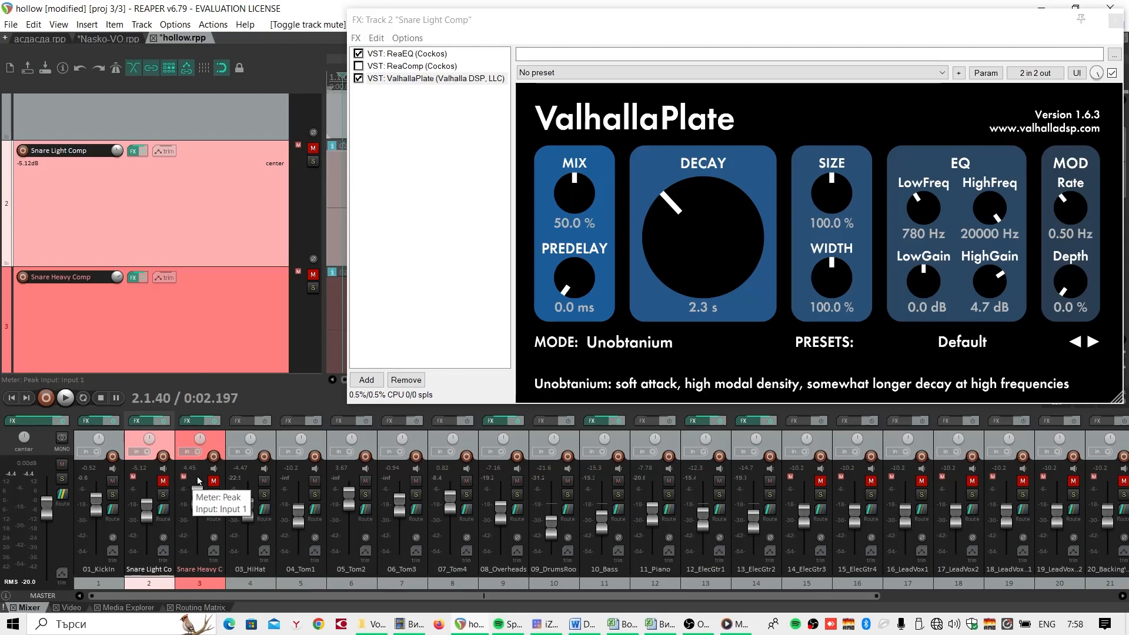
- Enable ReaComp on Snare Light Comp and open the Snare Heavy Comp effects chain alongside it
left_click(398, 67)
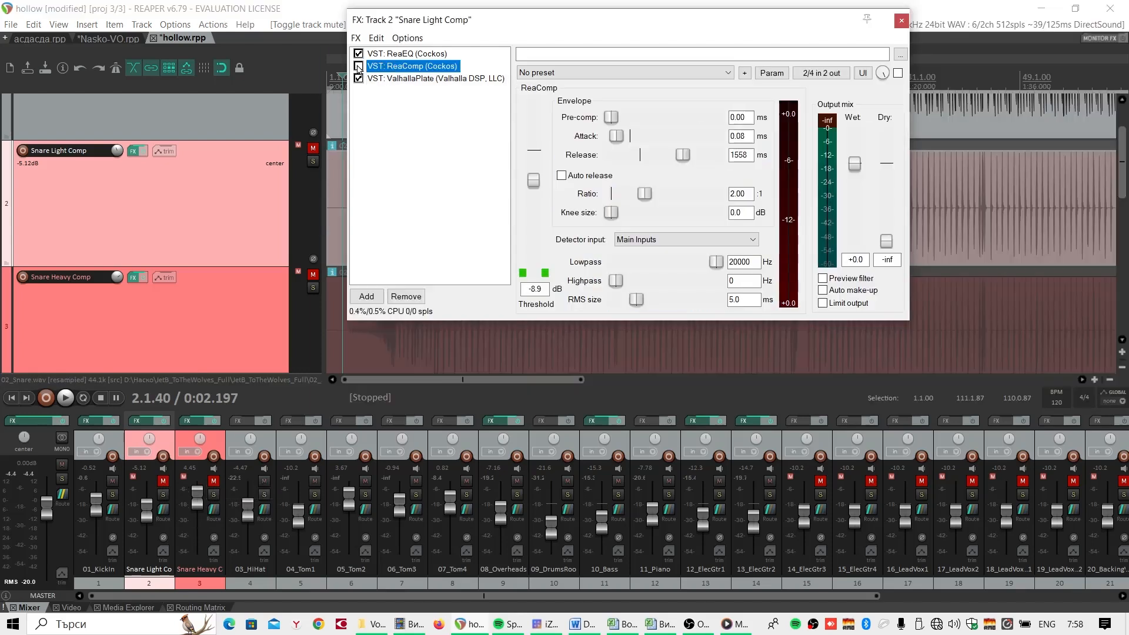
left_click(358, 66)
left_click_drag(499, 24, 704, 26)
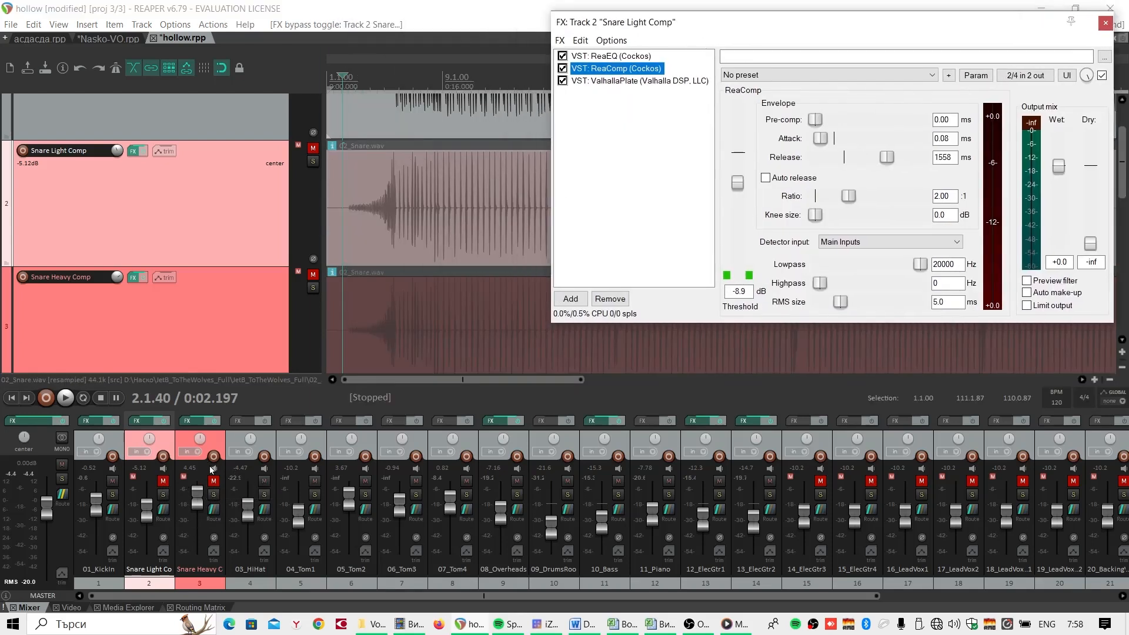
left_click(197, 423)
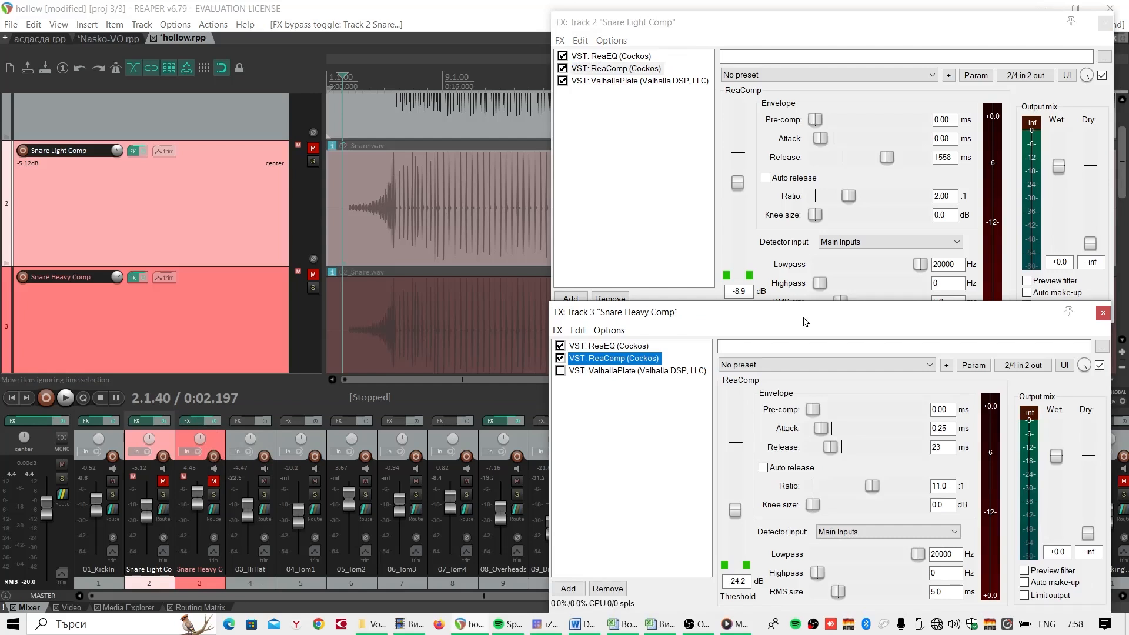
left_click_drag(803, 318, 803, 314)
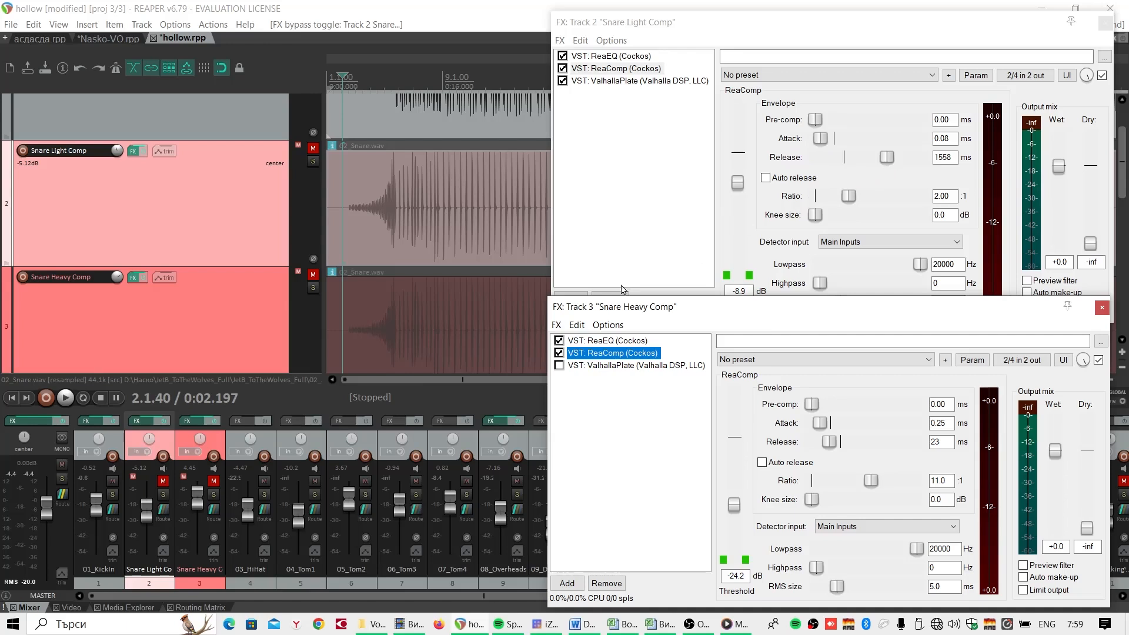
- Unmute and solo Snare Heavy Comp, and play it from about 5.4.53 to hear its compression
left_click(215, 482)
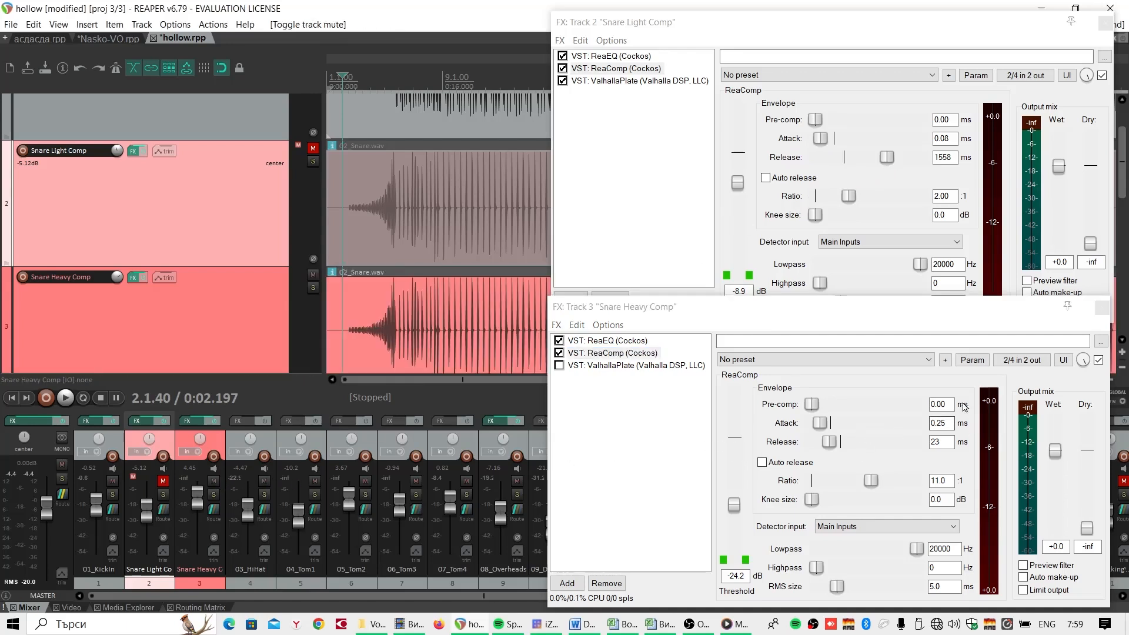
left_click(215, 496)
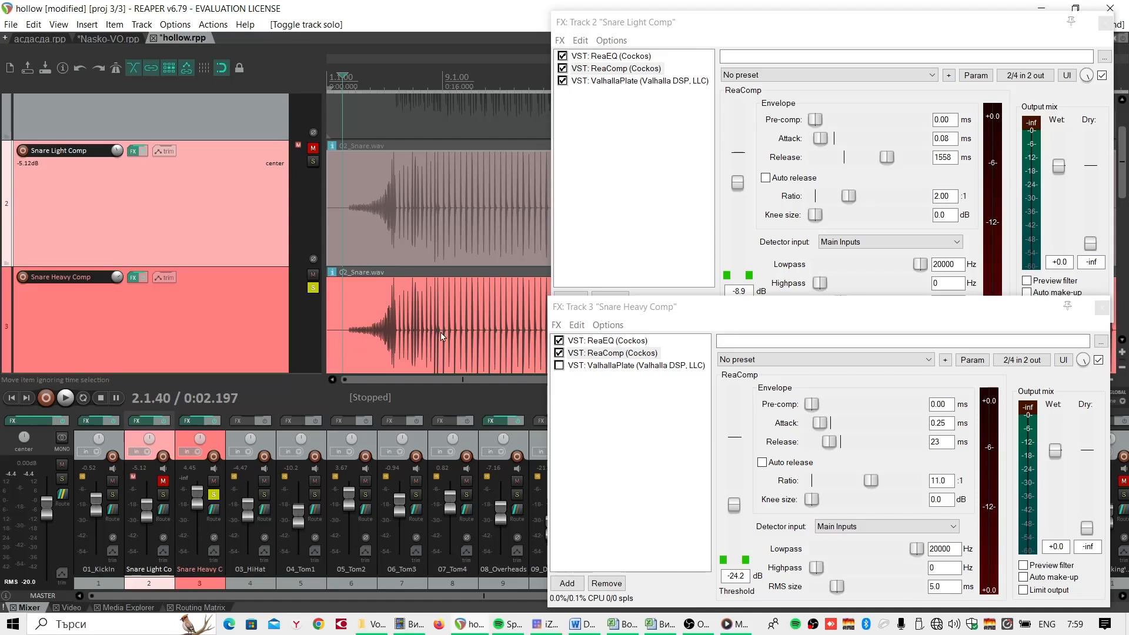
left_click(398, 339)
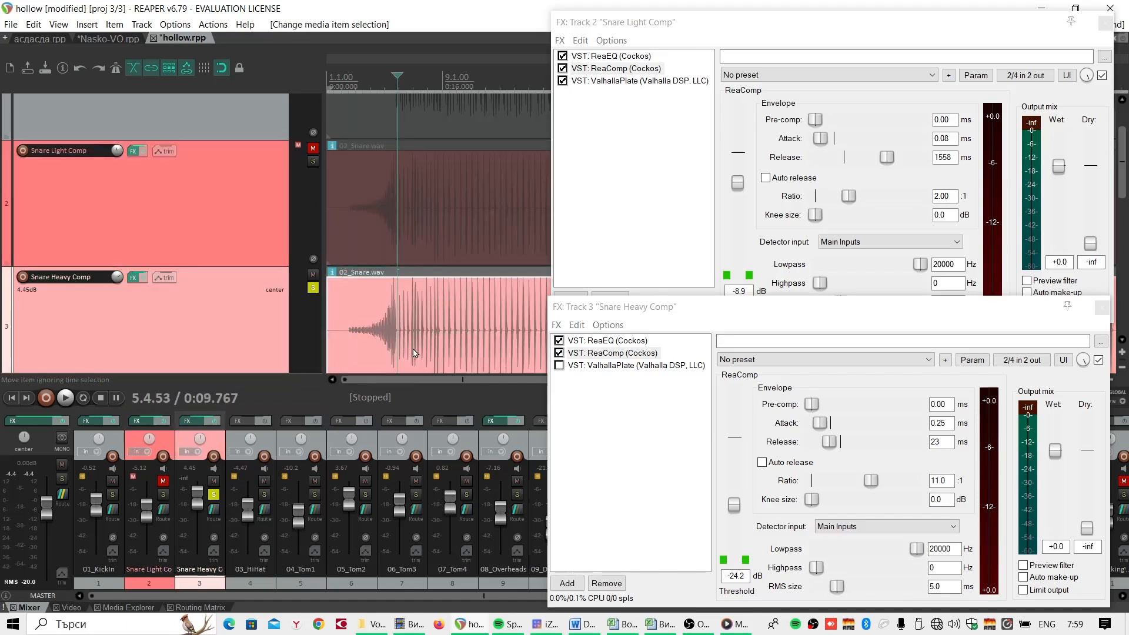
key("space")
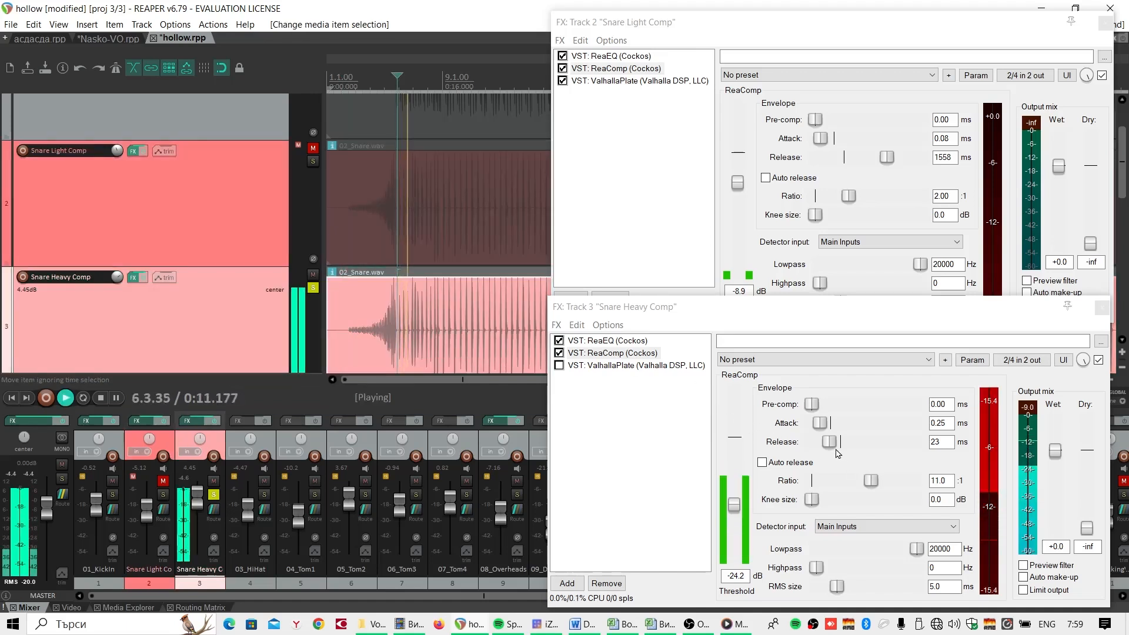
- Try a 105 ms ReaComp release on Snare Heavy Comp, set it back to 23 ms, and stop playback
mouse_move(829, 441)
left_mouse_down()
mouse_move(898, 446)
mouse_move(841, 446)
left_mouse_up()
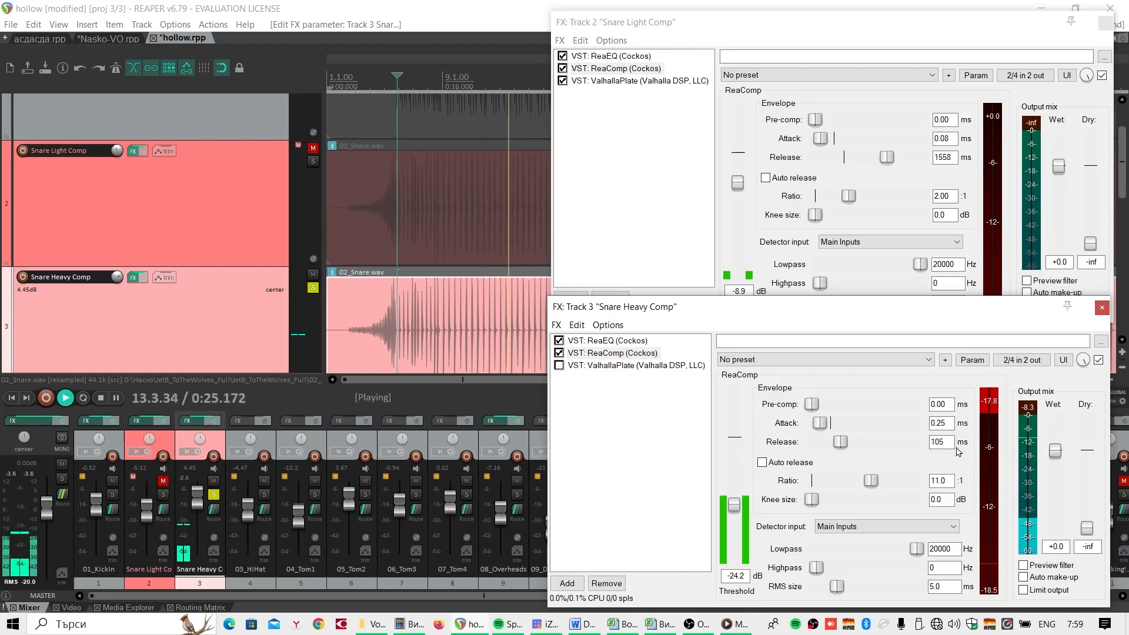
left_click_drag(944, 443, 928, 442)
type("23")
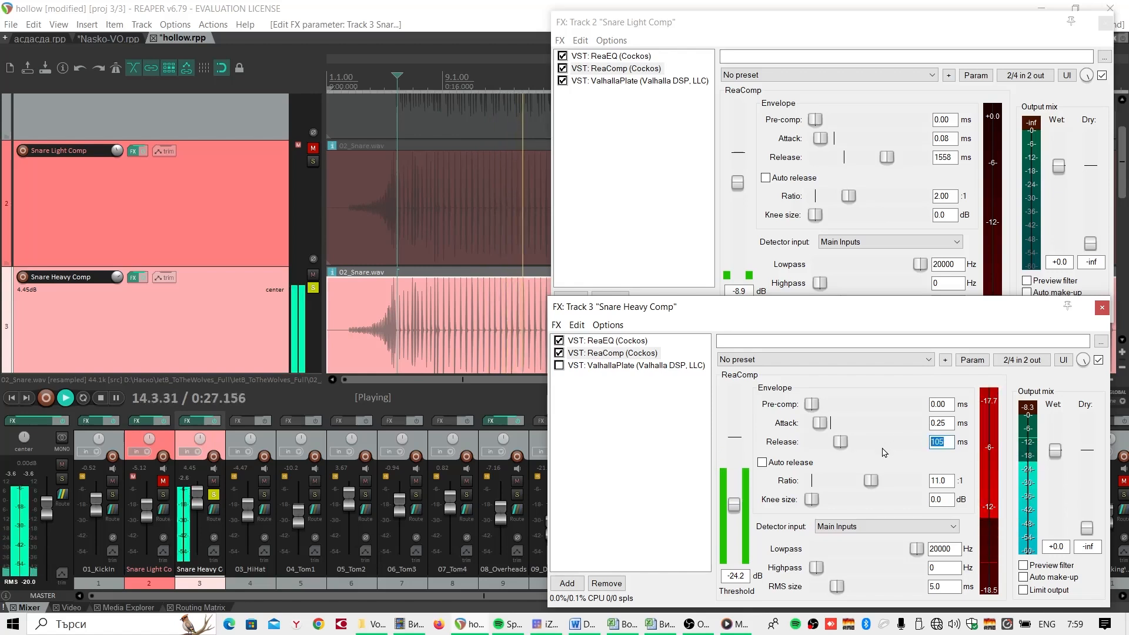
left_click(401, 341)
key("space")
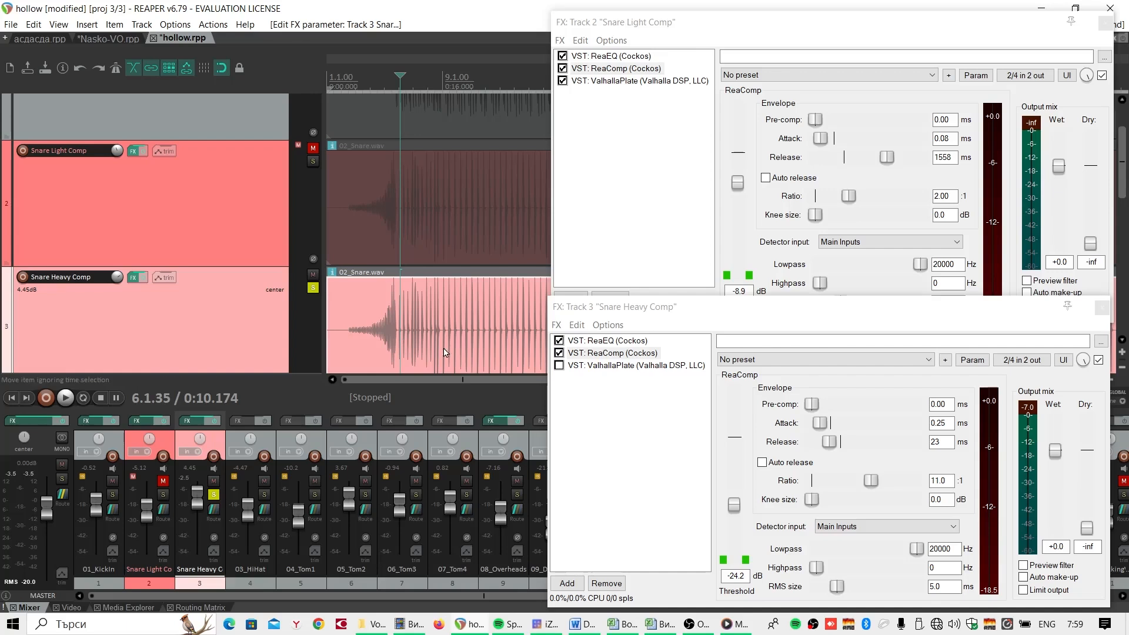
- Enable ValhallaPlate on the Snare Heavy Comp track, and unsolo and mute that track
left_click(559, 366)
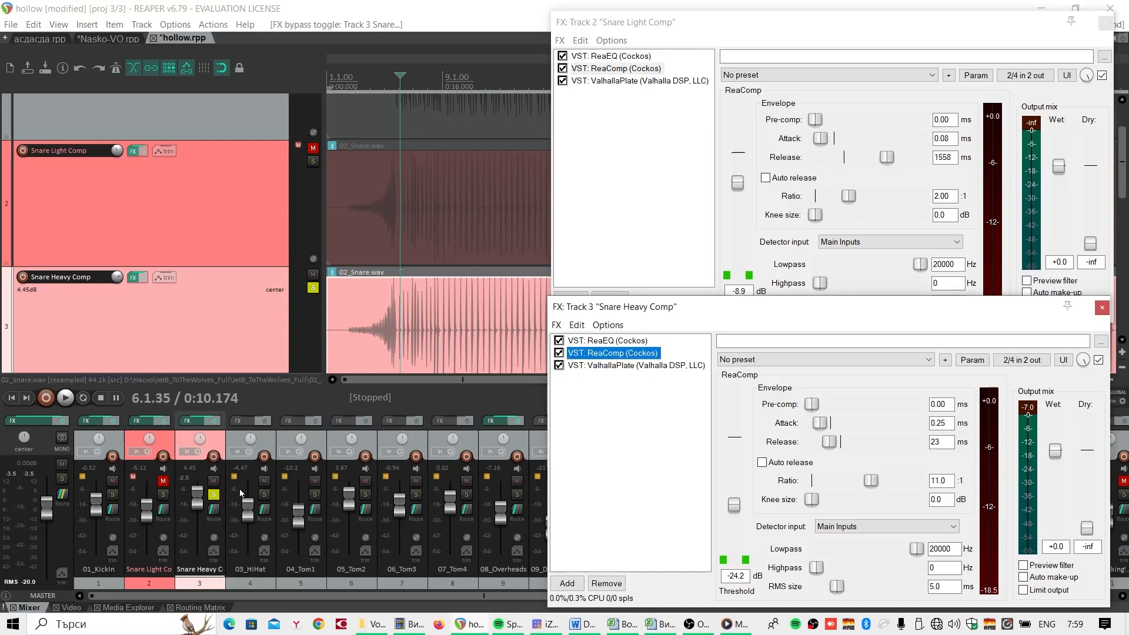
left_click(214, 495)
left_click(214, 481)
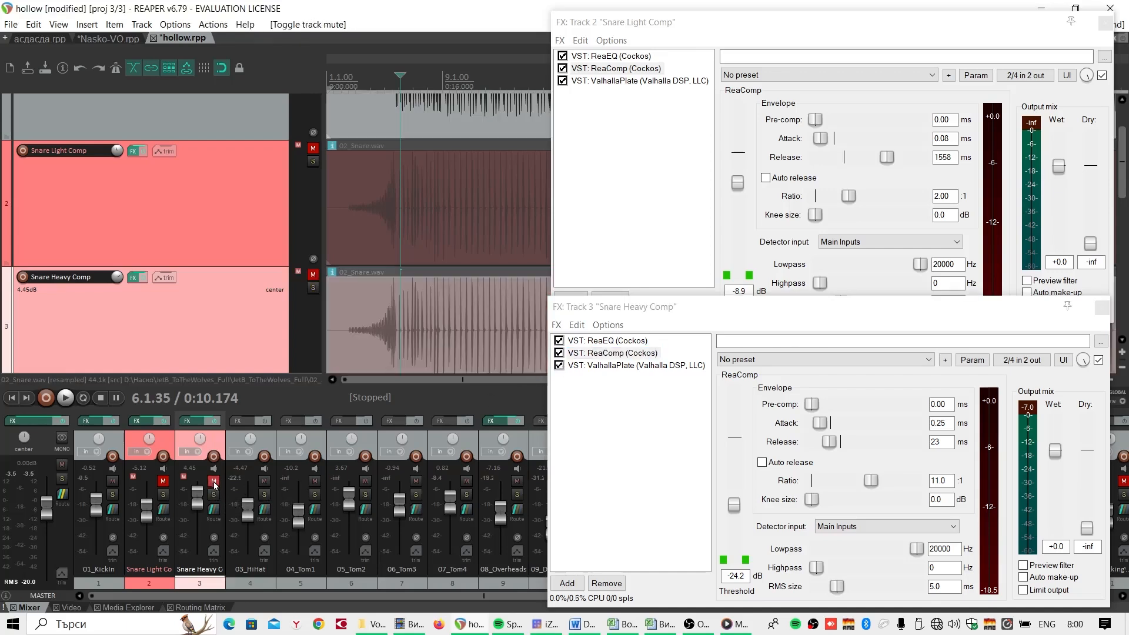
- Solo and unmute Snare Light Comp, and listen to its processed sound from about 2.2.53
left_click(163, 494)
left_click(163, 481)
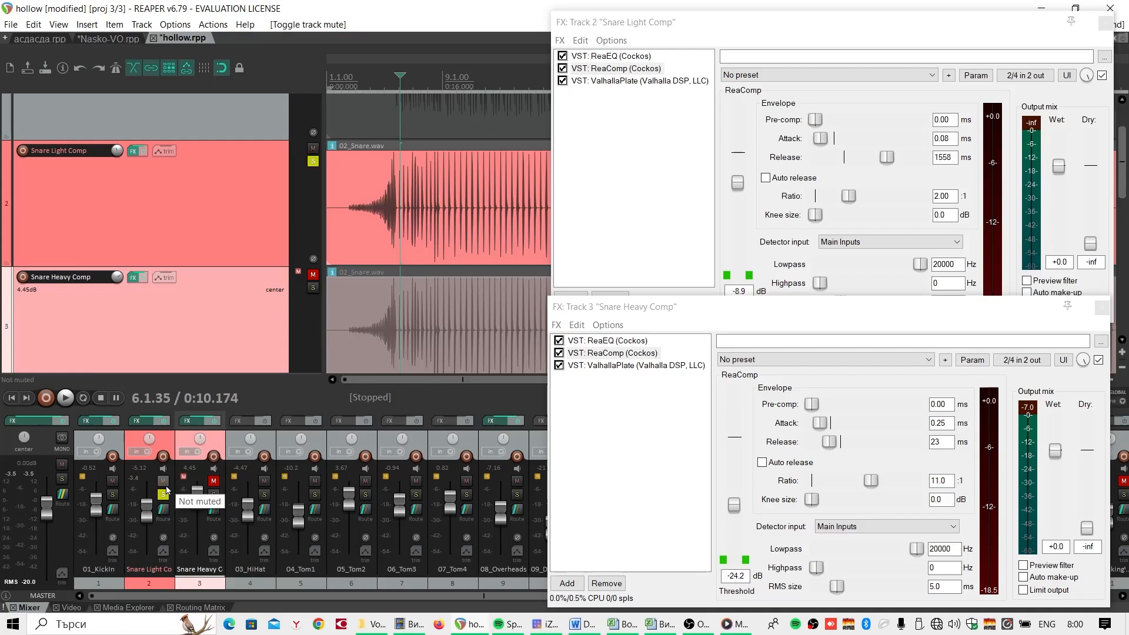
left_click(347, 213)
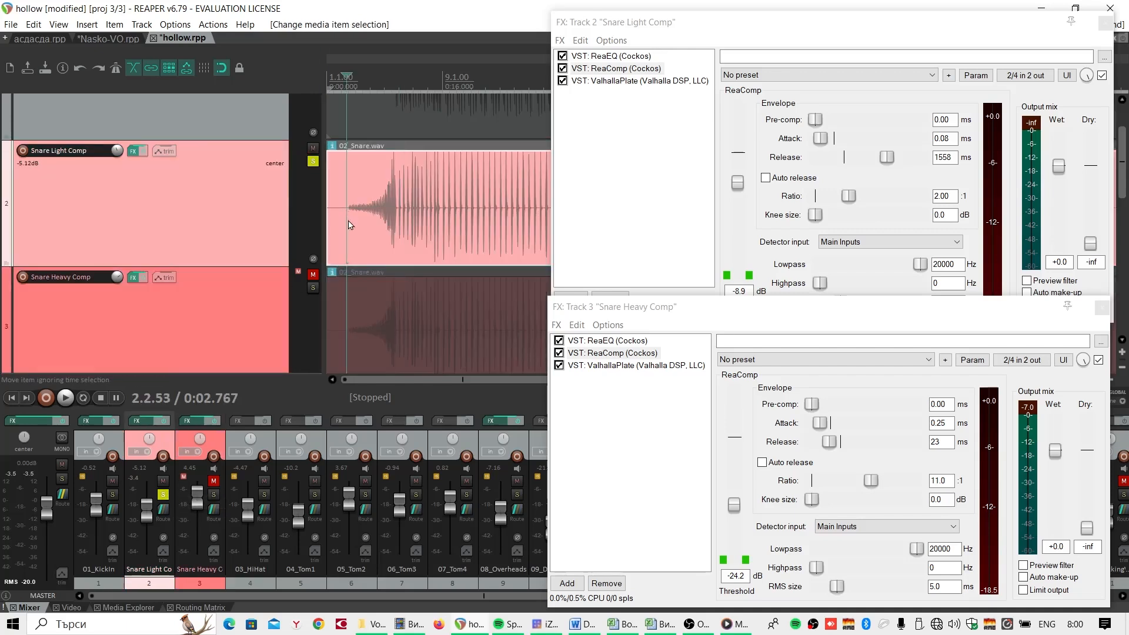
key("space")
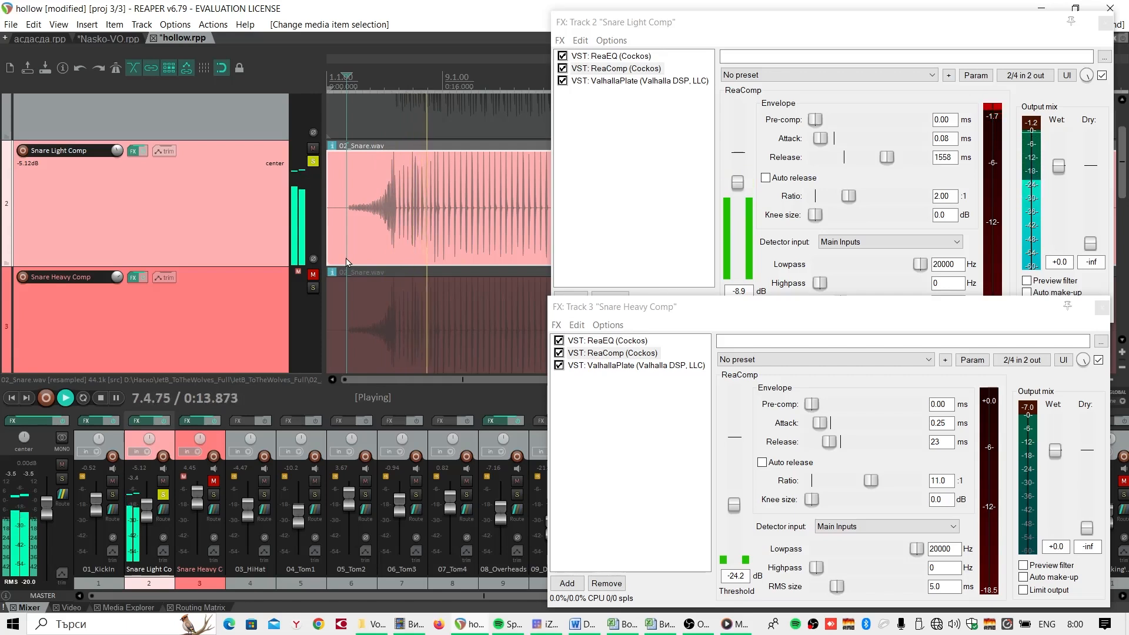
key("space")
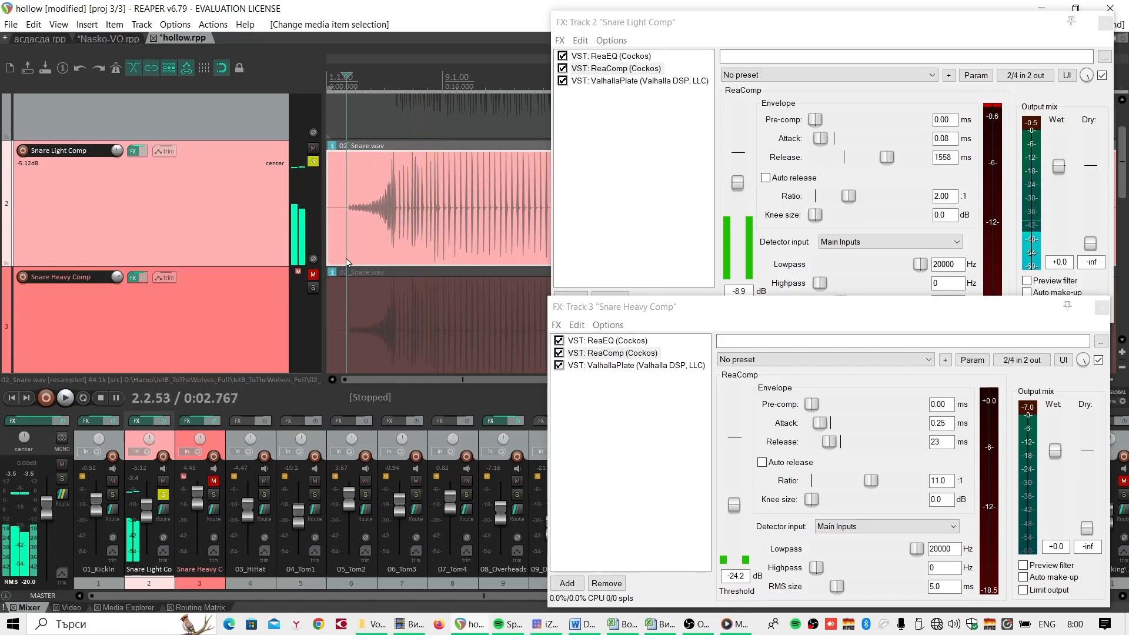
- Unsolo and mute Snare Light Comp, and solo and unmute Snare Heavy Comp for playback
left_click(163, 495)
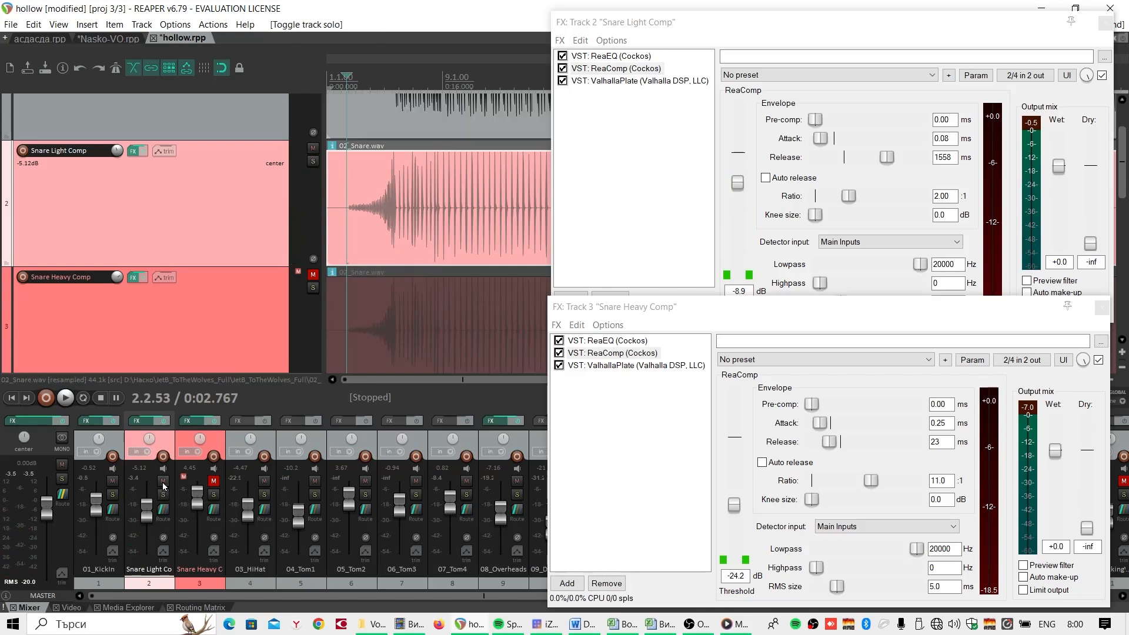
left_click(164, 482)
left_click(214, 494)
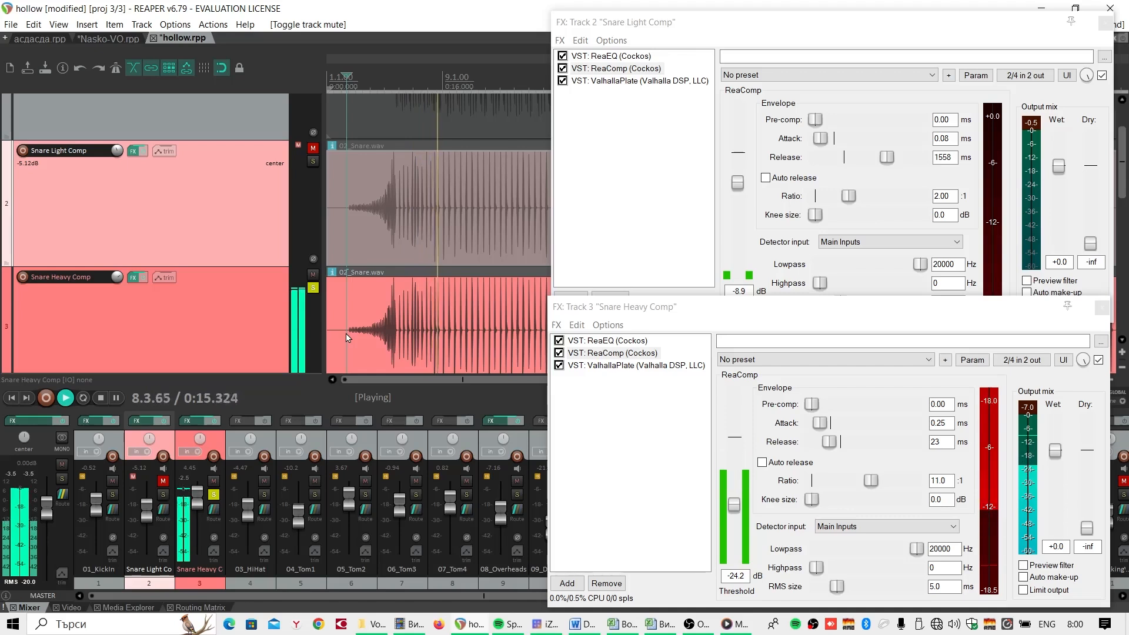
- Stop playback, unsolo and mute Snare Heavy Comp, and unmute Snare Light Comp to listen to it within the full mix from 2.2.53
key("space")
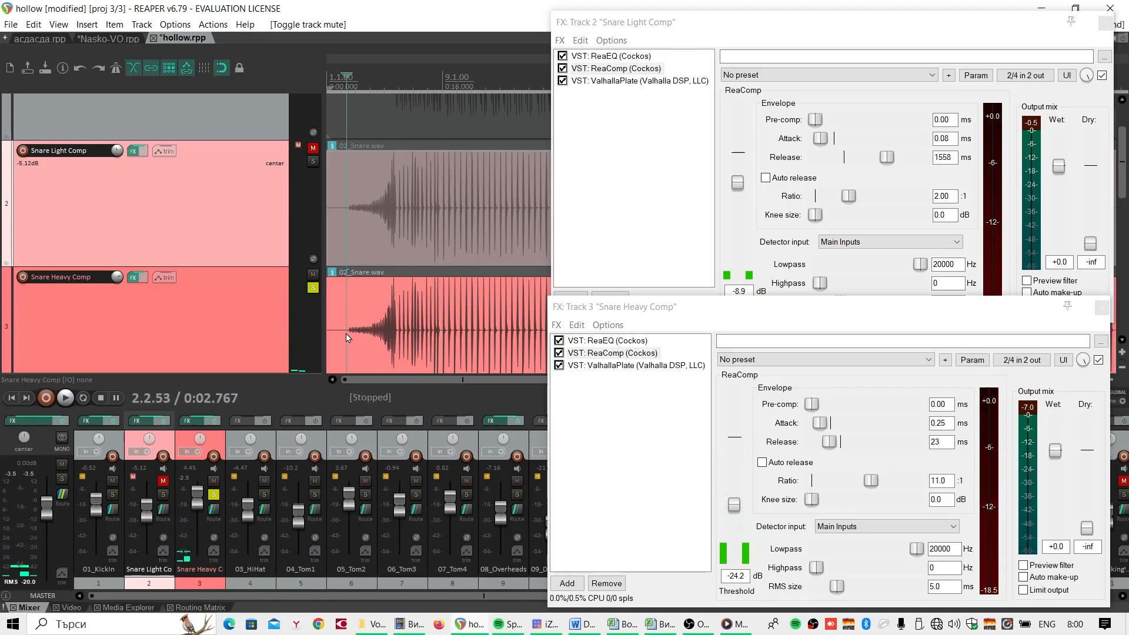
left_click(213, 495)
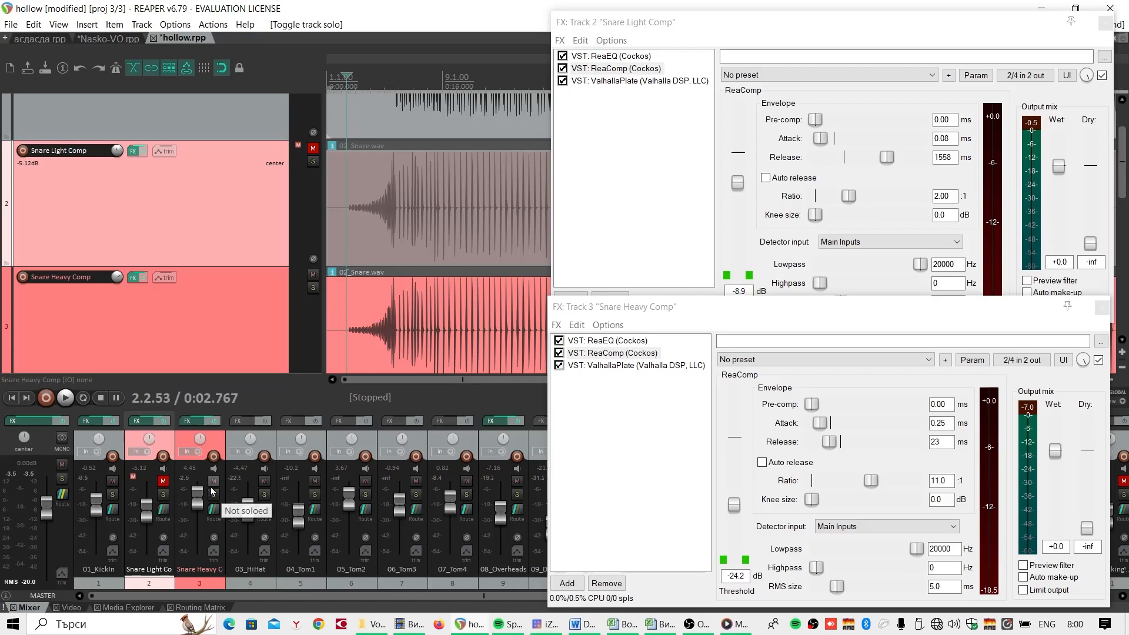
left_click(213, 481)
left_click(164, 483)
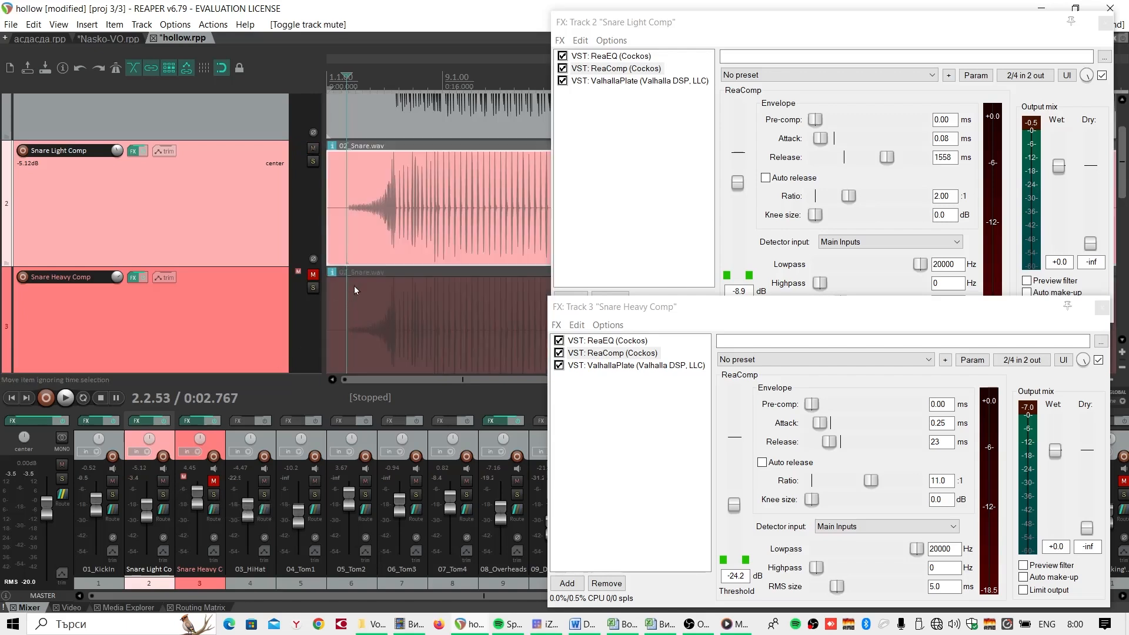
key("space")
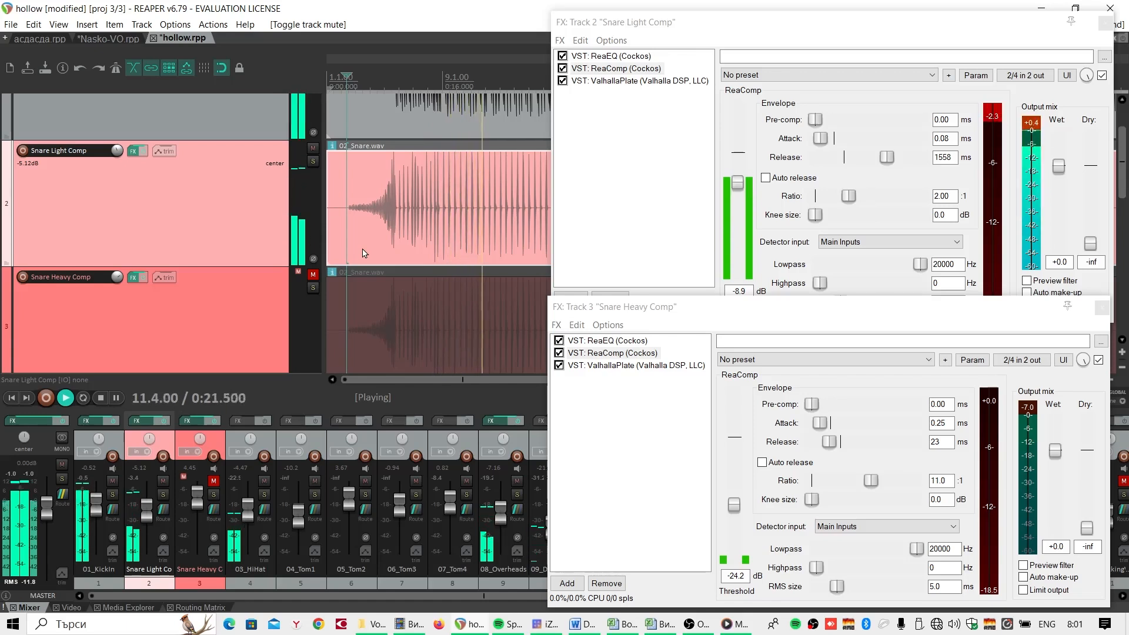
key("space")
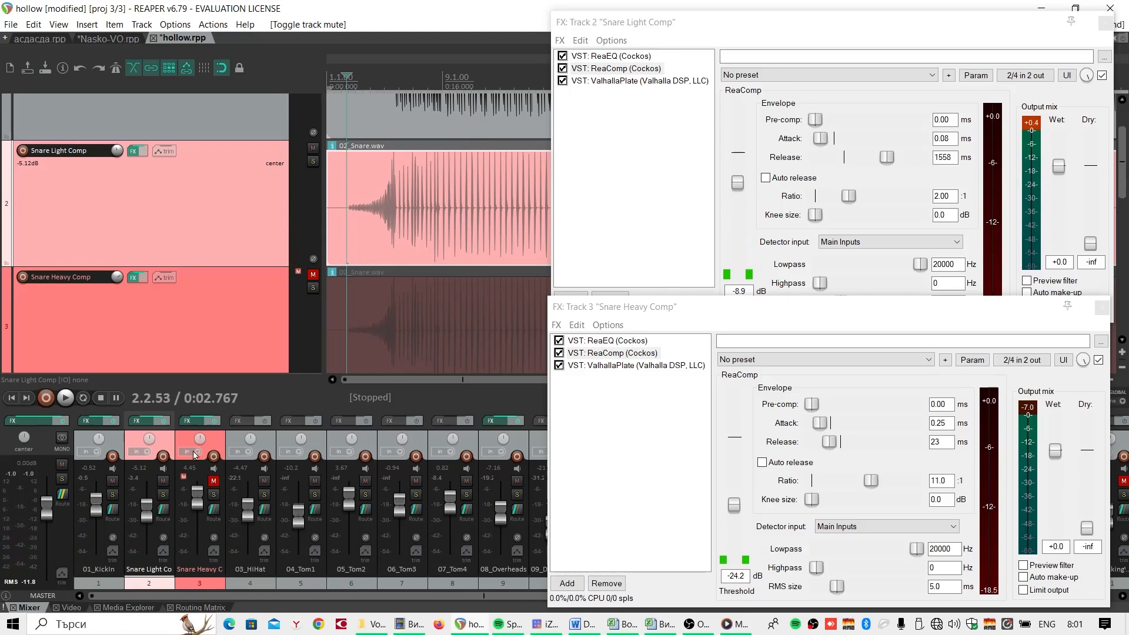
- Mute Snare Light Comp and unmute Snare Heavy Comp, play the full mix from 2.2.53 to hear it, and stop playback
left_click(163, 482)
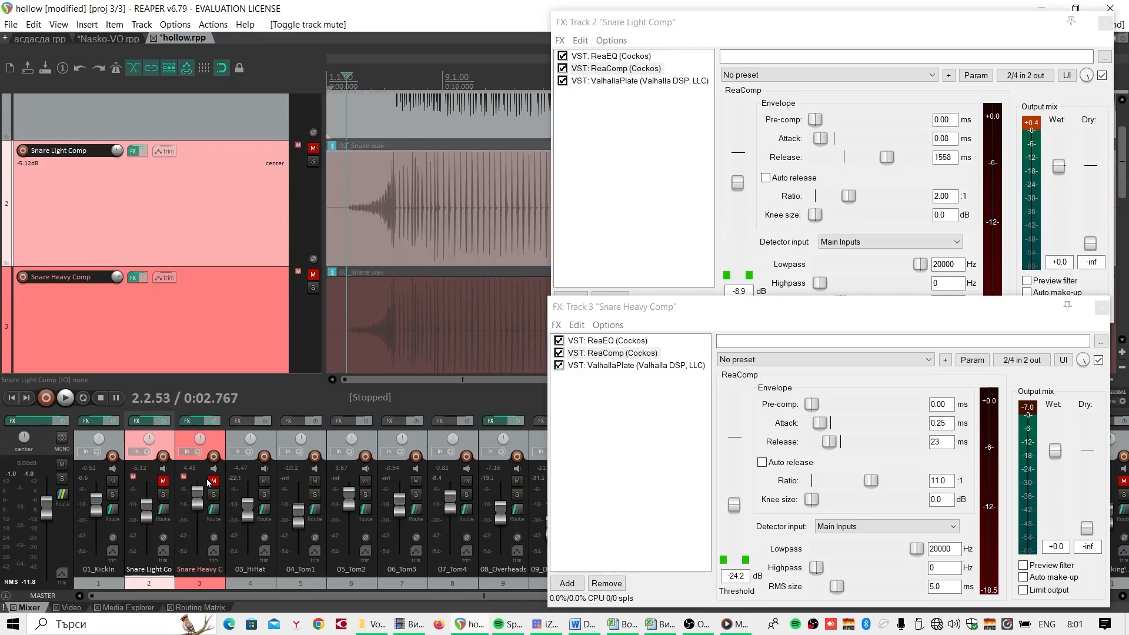
left_click(214, 482)
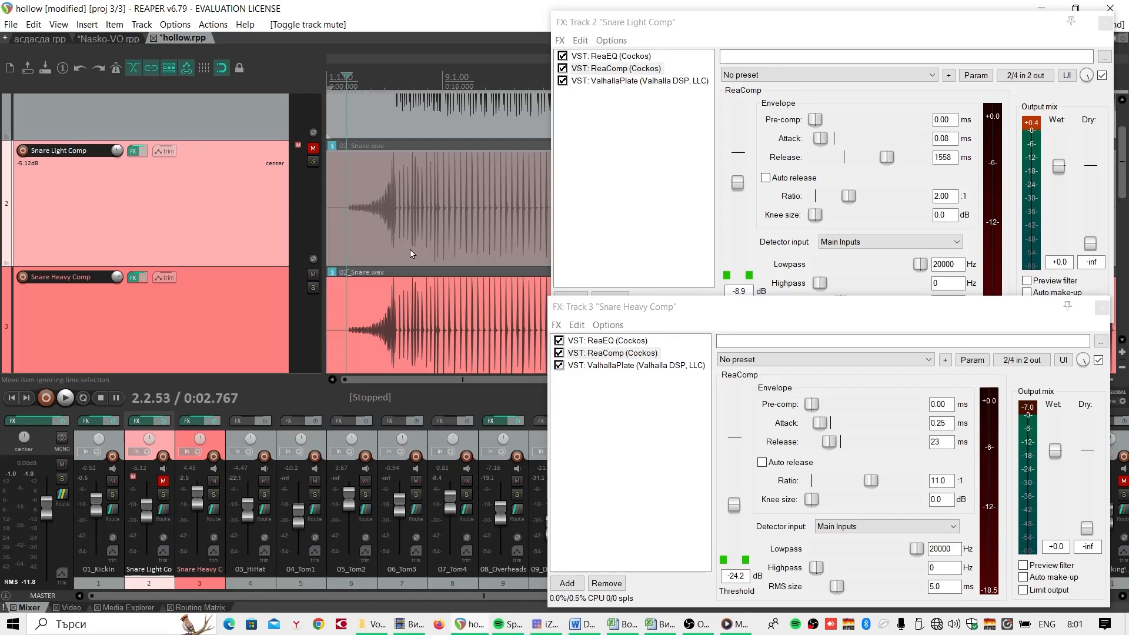
key("space")
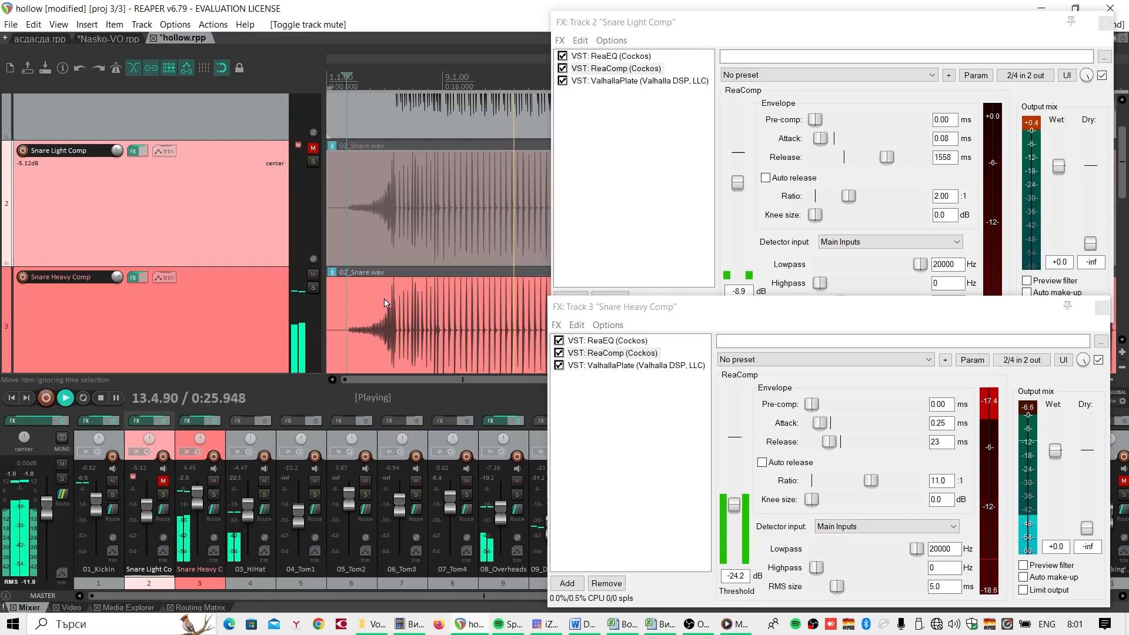
key("space")
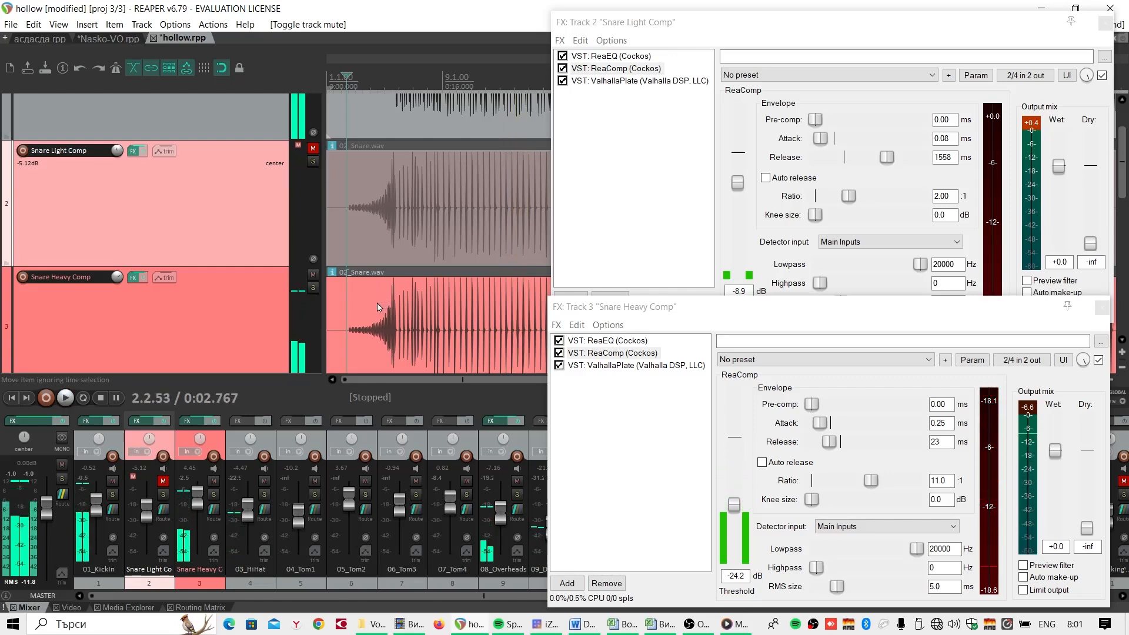